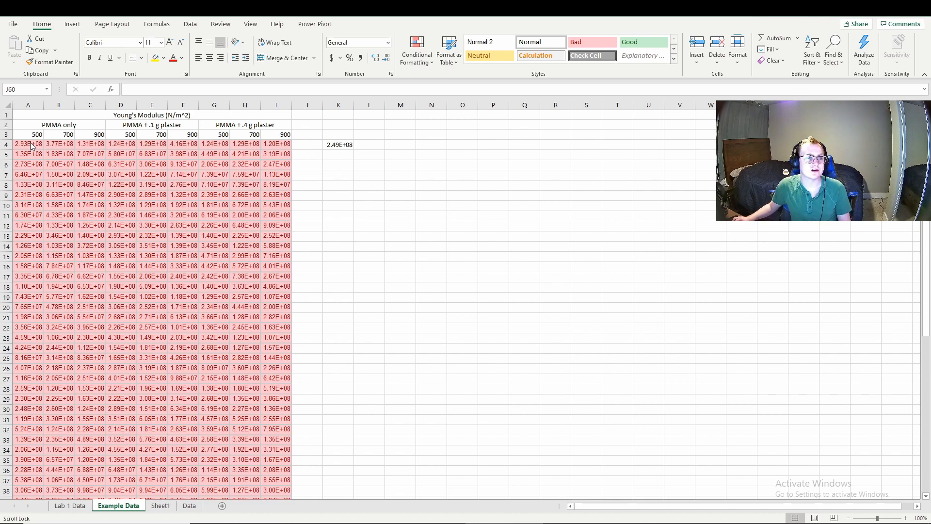
# Review the Young's modulus values in A4:I63 on the Example Data sheet and clear the selection.
pyautogui.moveTo(40, 144); pyautogui.dragTo(274, 502)
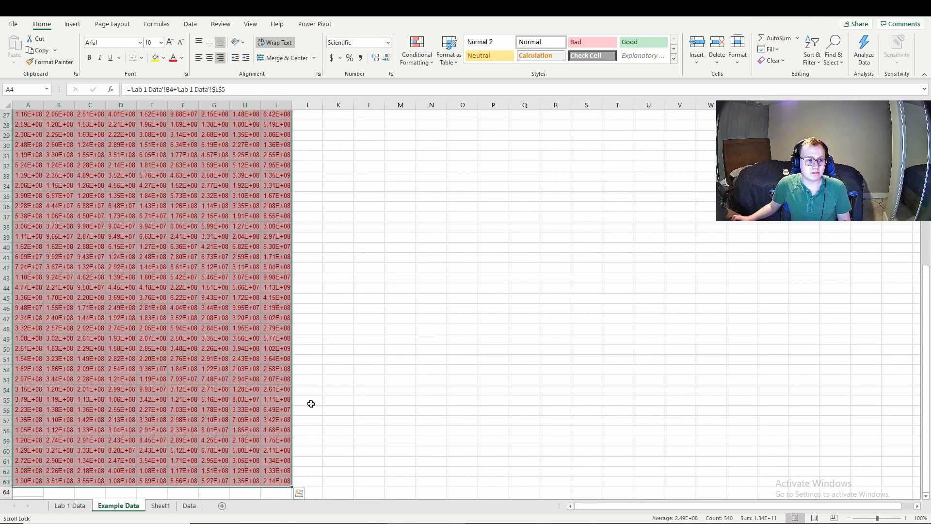
pyautogui.scroll(9, 320, 349)
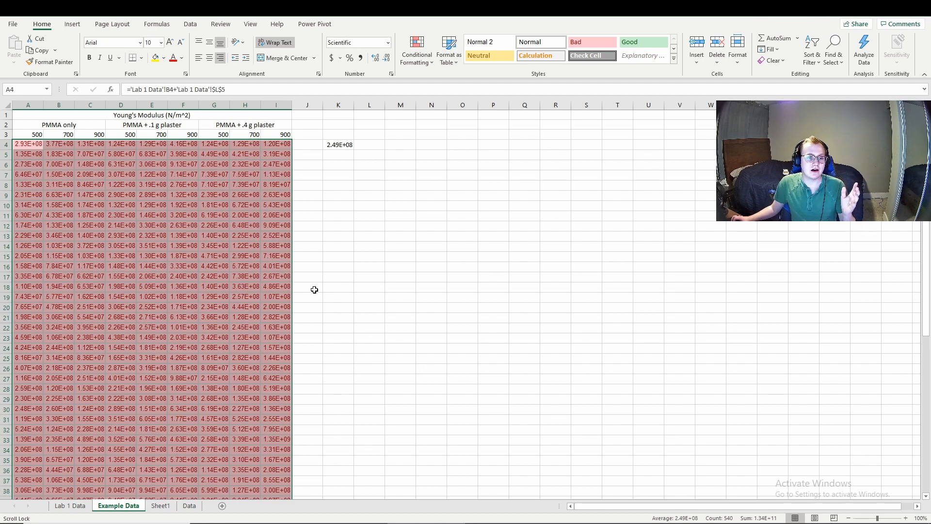
pyautogui.click(314, 290)
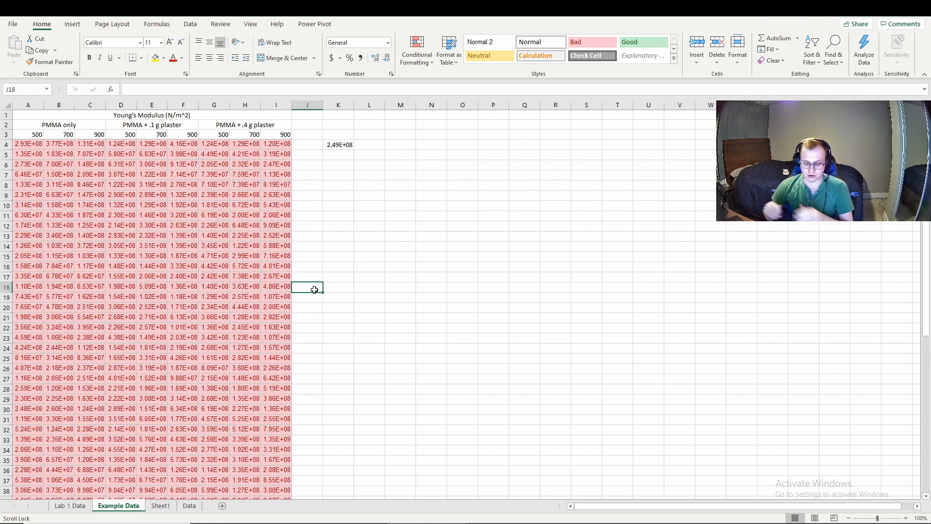
pyautogui.click(314, 235)
pyautogui.click(310, 207)
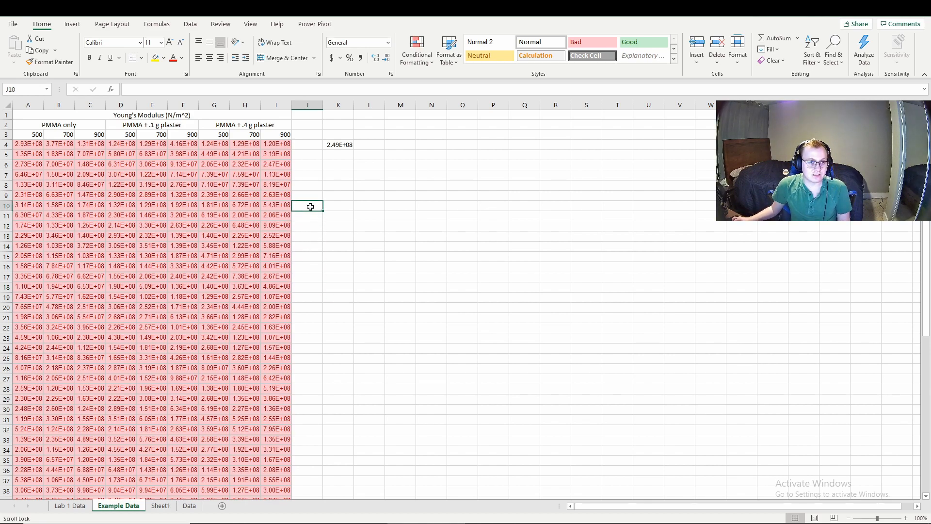
pyautogui.click(310, 184)
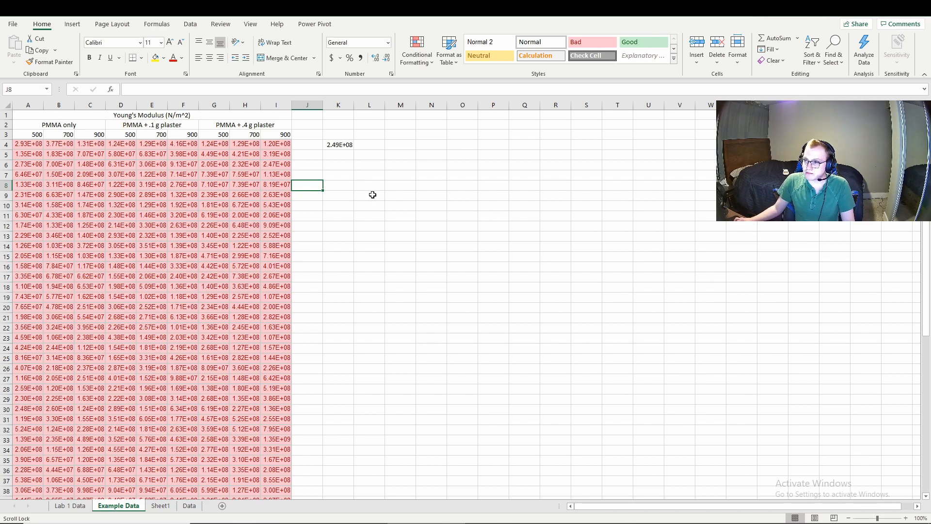
# Examine the Data sheet, including the full length of the stacked PMMA and plaster columns beside the original table.
pyautogui.click(189, 505)
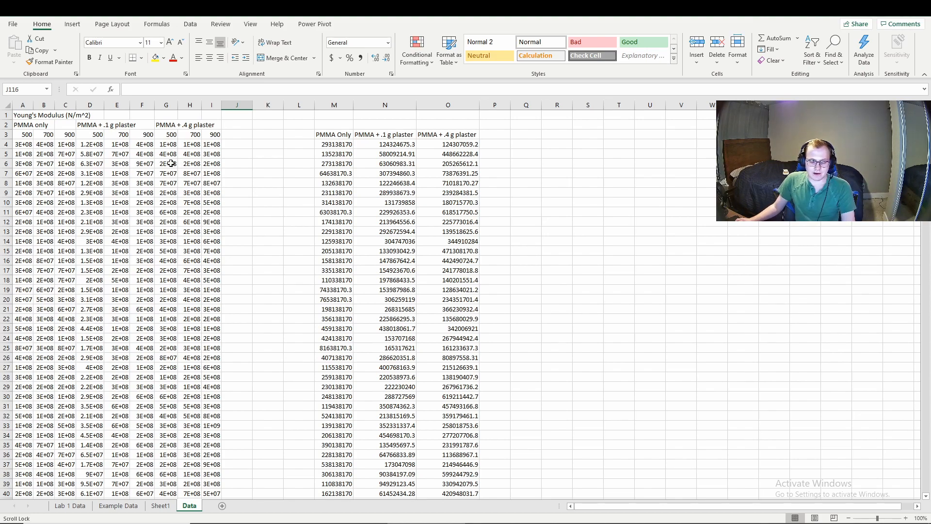
pyautogui.scroll(-2, 352, 245)
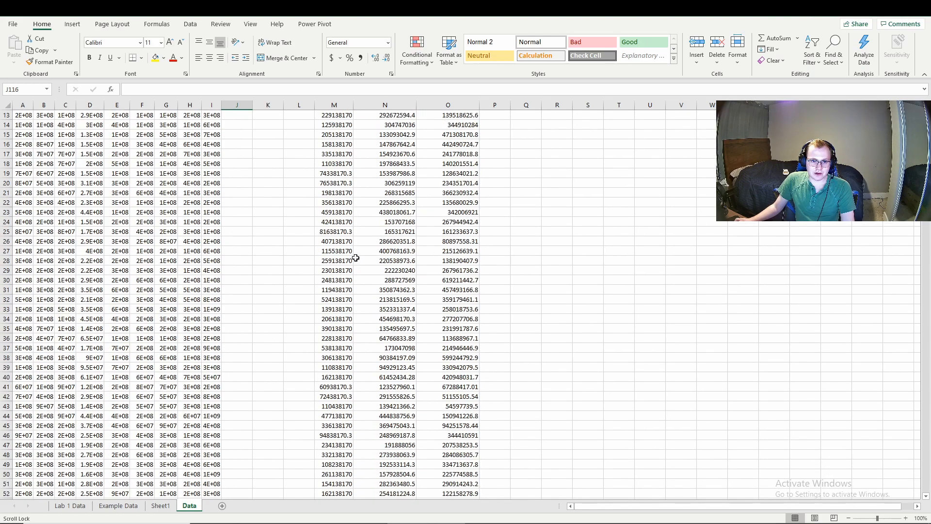
pyautogui.scroll(2, 376, 294)
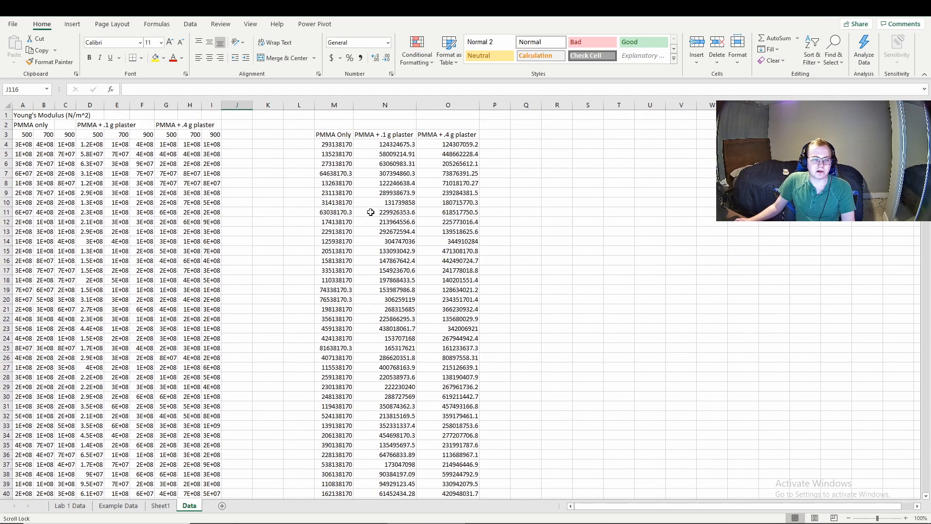
pyautogui.scroll(-20, 352, 180)
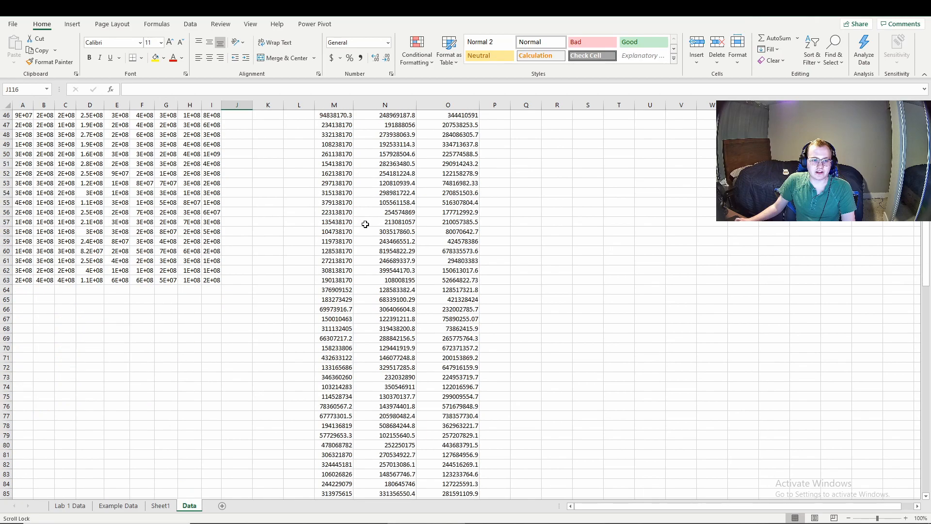
pyautogui.scroll(-18, 364, 237)
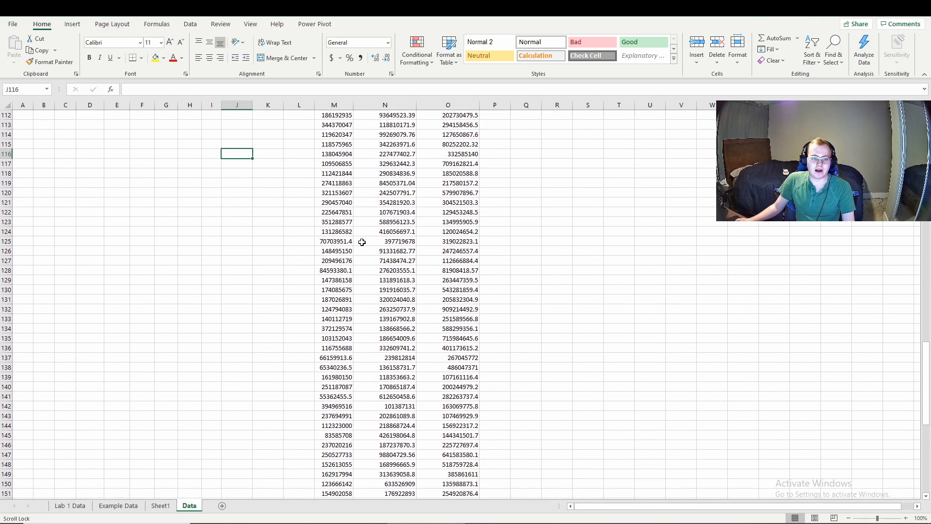
pyautogui.scroll(1, 364, 256)
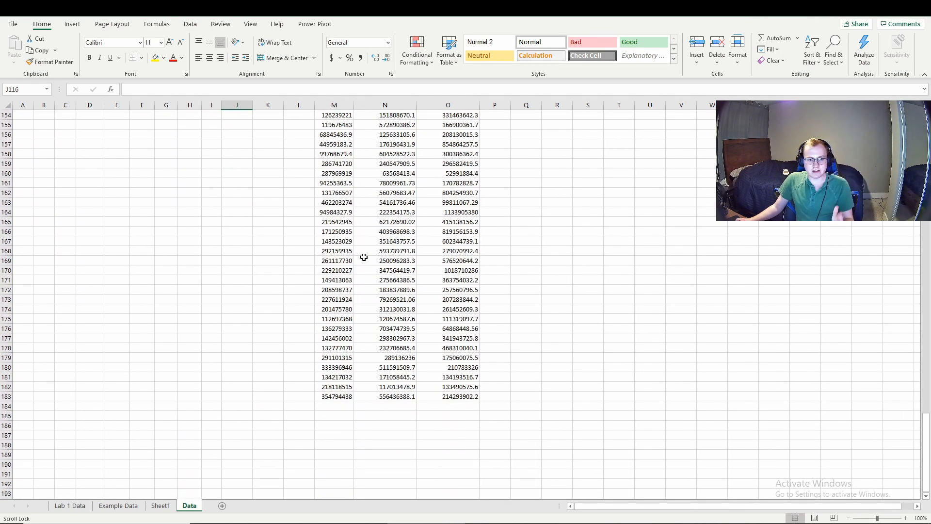
pyautogui.scroll(20, 367, 261)
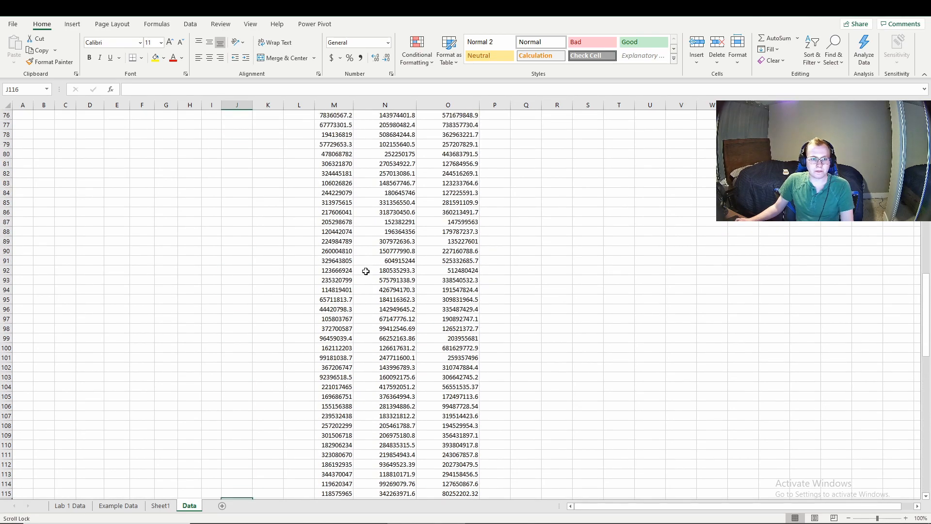
pyautogui.scroll(9, 371, 275)
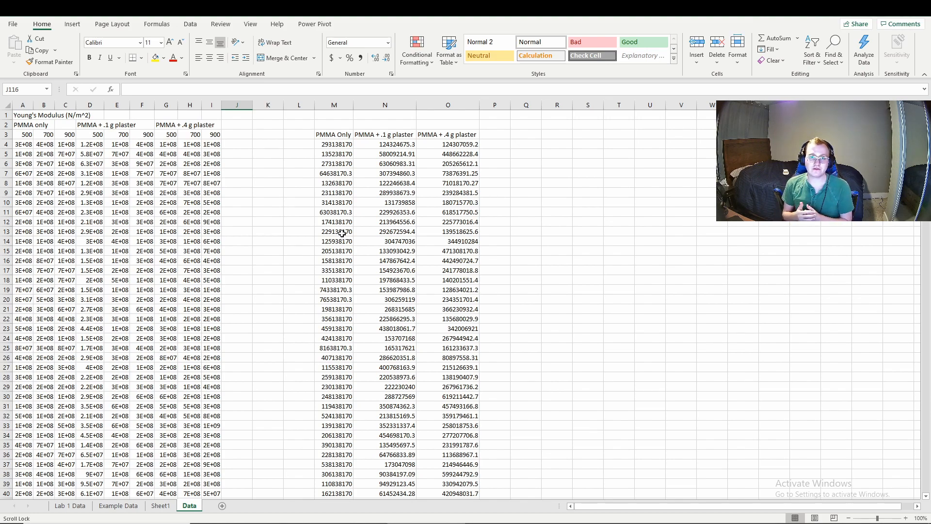
# Switch to GraphPad Prism in the remote desktop session and review the tutorial data sets offered for XY tables.
pyautogui.hotkey('alt', 'Tab')
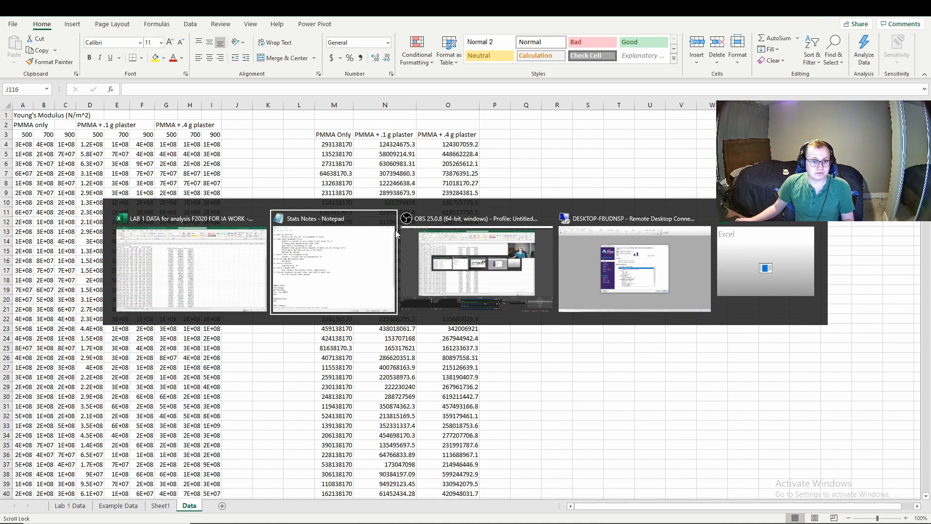
pyautogui.click(626, 250)
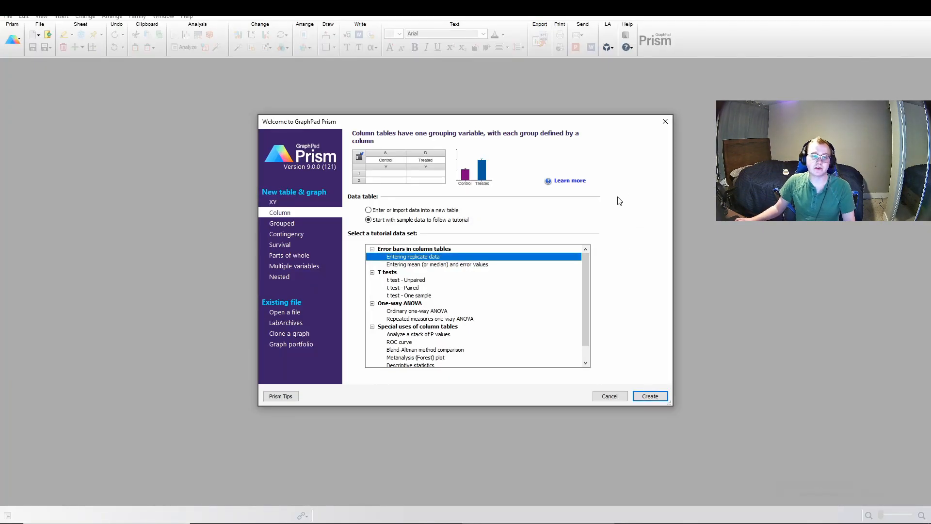
pyautogui.click(305, 203)
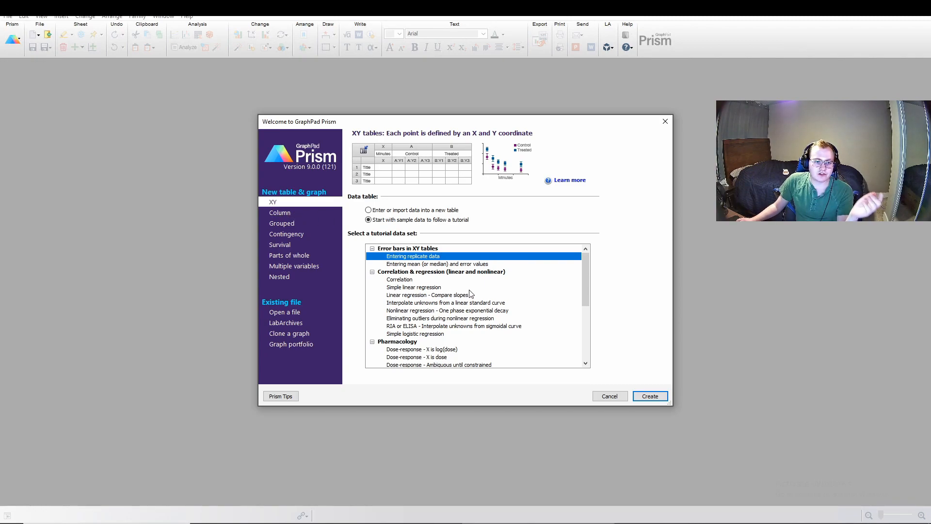
pyautogui.scroll(-3, 468, 295)
pyautogui.scroll(2, 470, 296)
pyautogui.scroll(1, 469, 296)
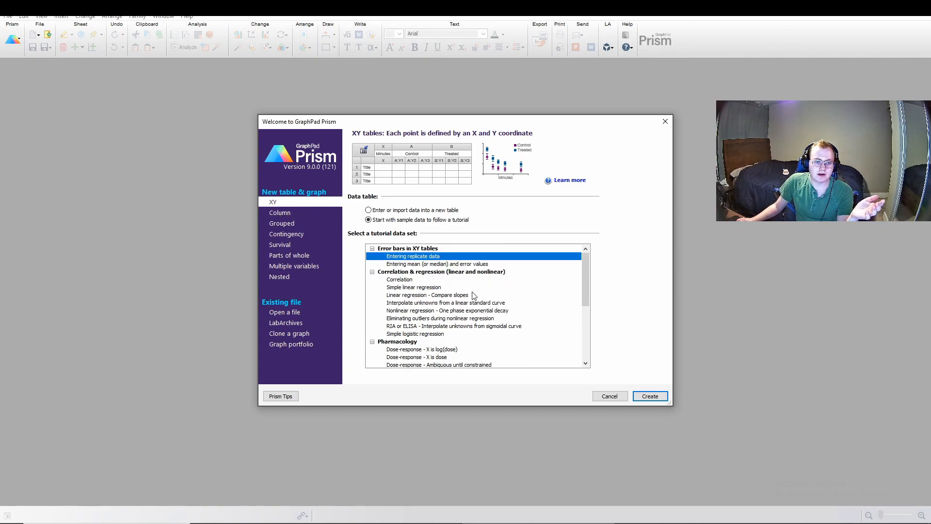
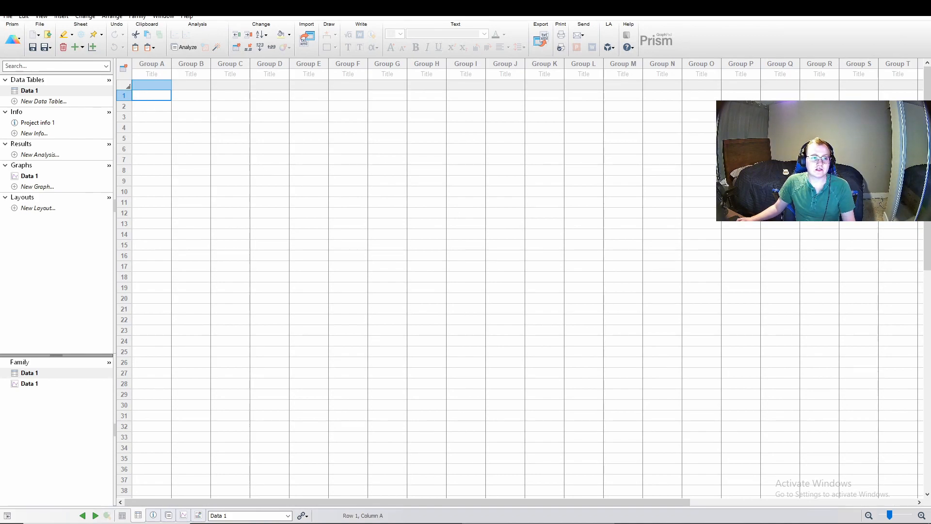
# Switch to the Excel workbook and copy the three stacked material columns with their headers, M3:O183 on the Data sheet.
pyautogui.click(152, 107)
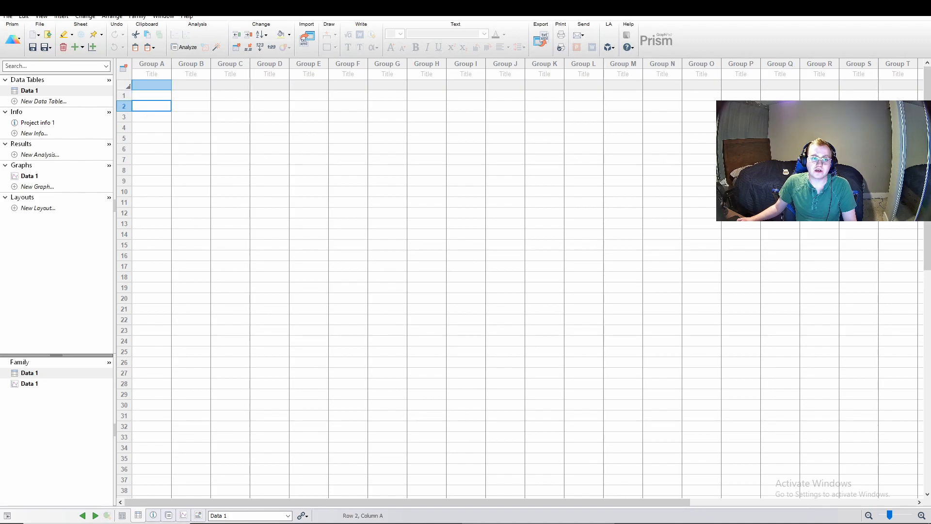
pyautogui.click(151, 96)
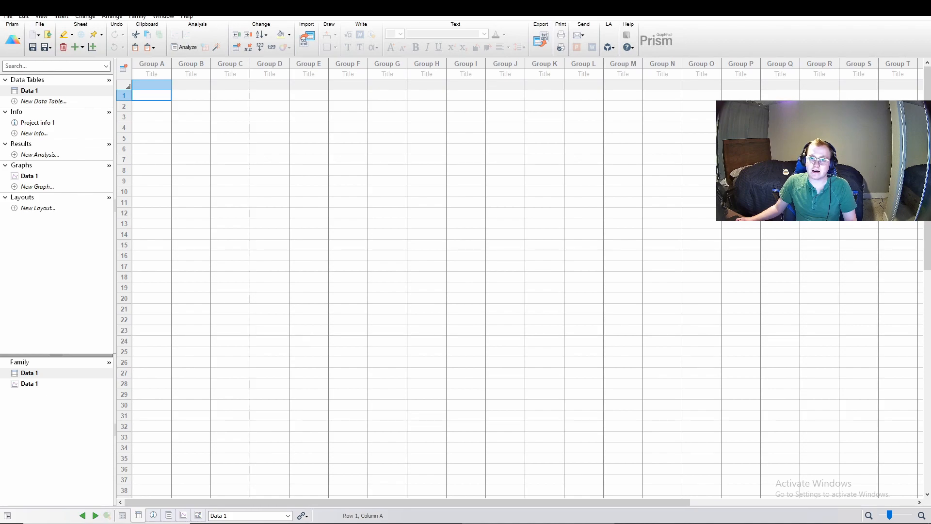
pyautogui.click(571, 8)
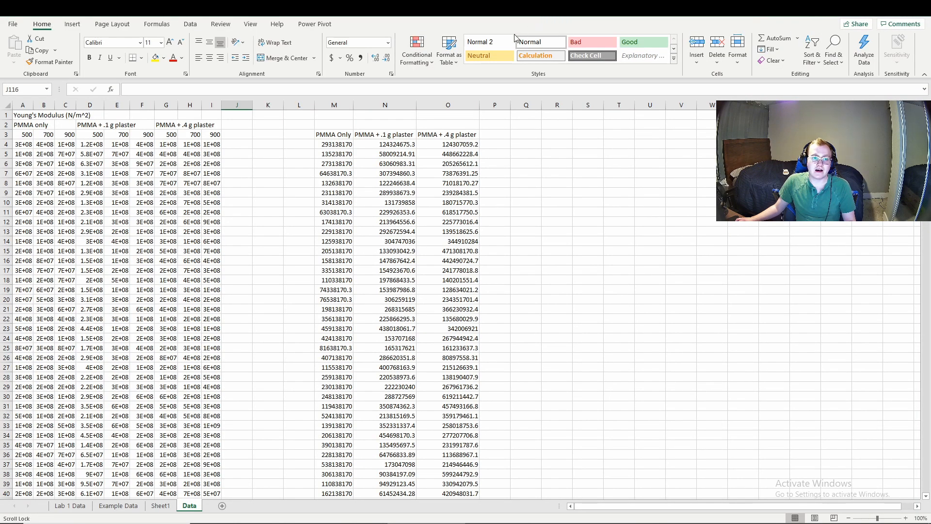
pyautogui.click(288, 145)
pyautogui.moveTo(326, 132); pyautogui.dragTo(447, 436)
pyautogui.hotkey('ctrl', 'c')
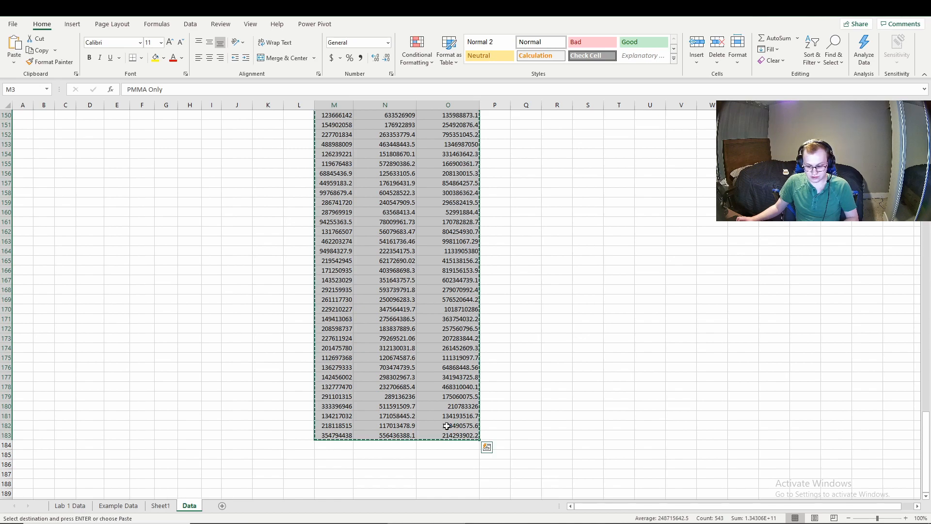
# Switch back to Prism and paste the copied columns into Data 1, starting at the Group A title so headers become group titles.
pyautogui.hotkey('alt', 'Tab')
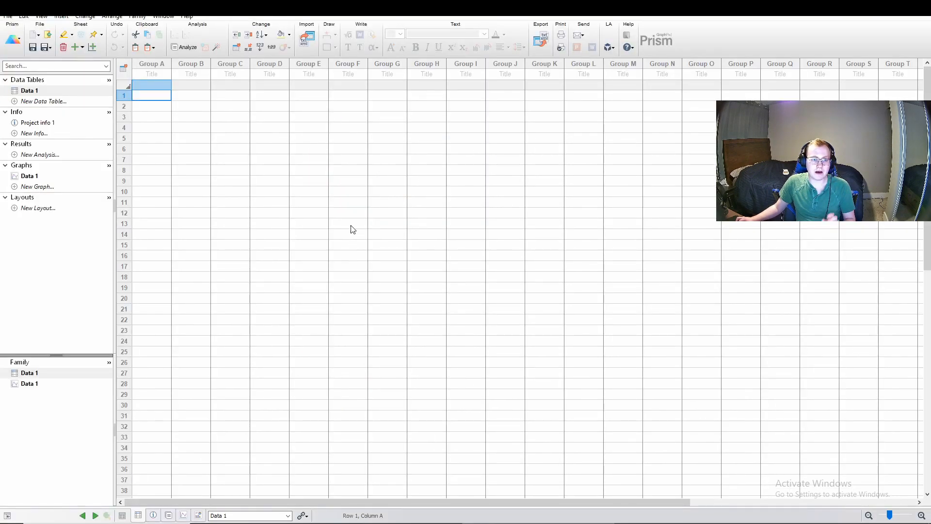
pyautogui.click(153, 73)
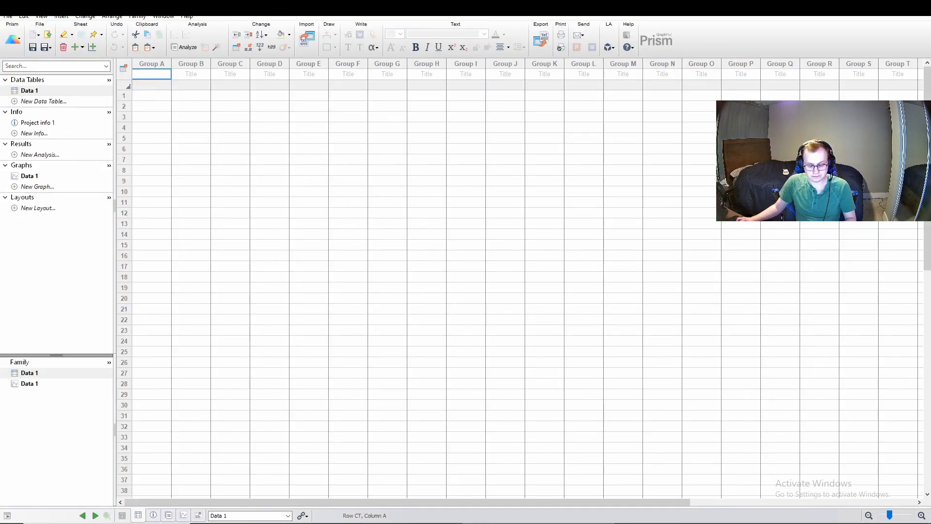
pyautogui.hotkey('ctrl', 'v')
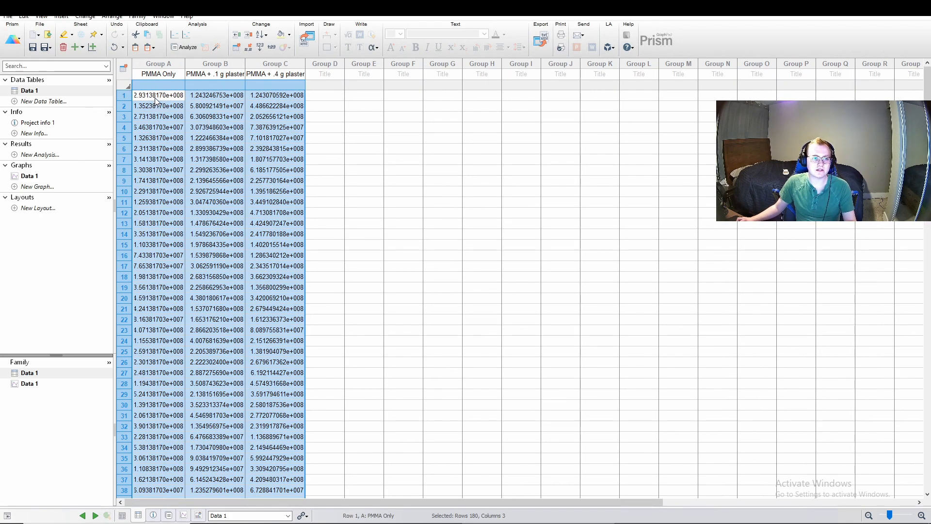
pyautogui.doubleClick(158, 117)
pyautogui.click(352, 129)
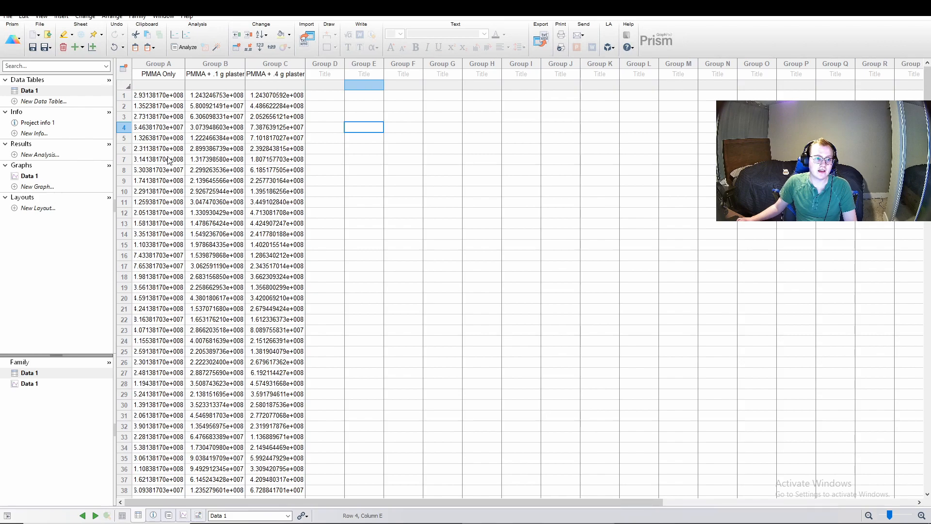
# Check the pasted values of all three groups in Data 1 down to the last row.
pyautogui.scroll(-6, 190, 204)
pyautogui.scroll(-20, 189, 204)
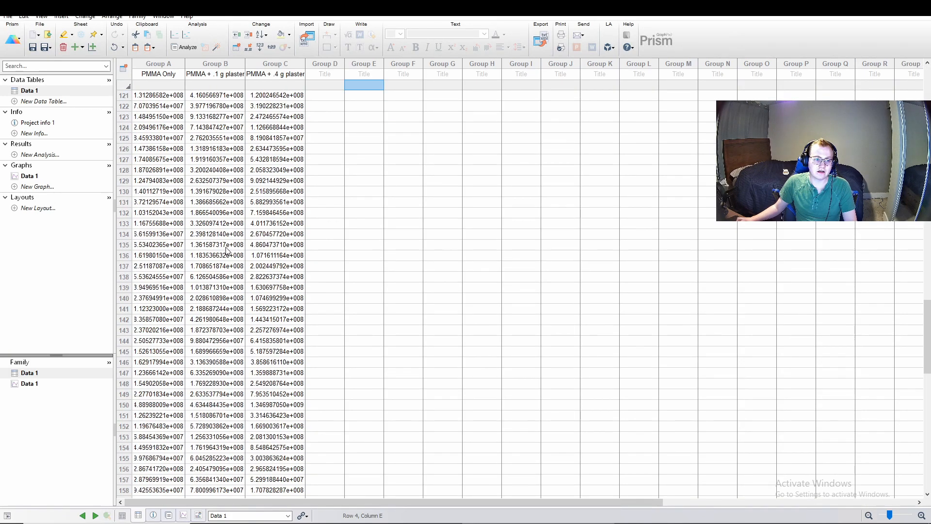
pyautogui.scroll(-7, 213, 235)
pyautogui.moveTo(146, 277); pyautogui.dragTo(268, 286)
pyautogui.click(238, 286)
pyautogui.scroll(20, 238, 286)
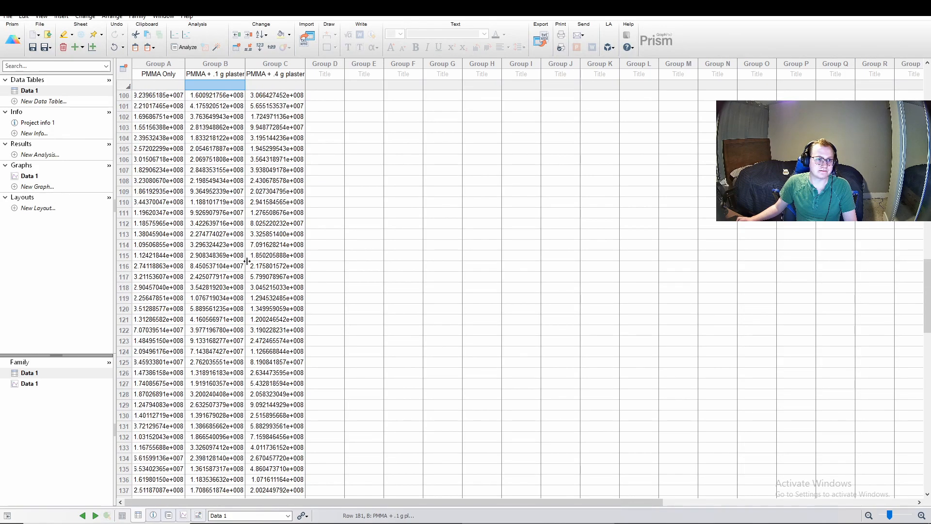
pyautogui.scroll(20, 281, 240)
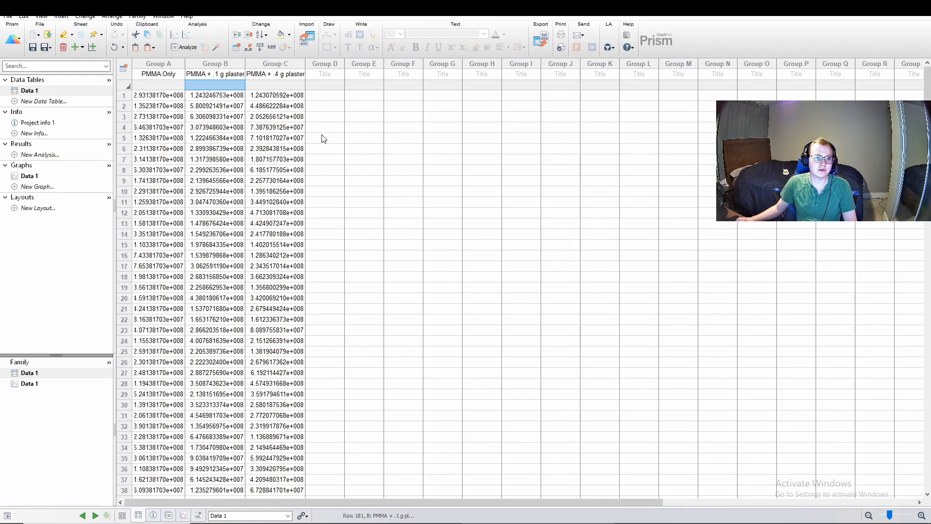
pyautogui.click(320, 96)
pyautogui.click(216, 96)
pyautogui.click(169, 96)
pyautogui.click(149, 108)
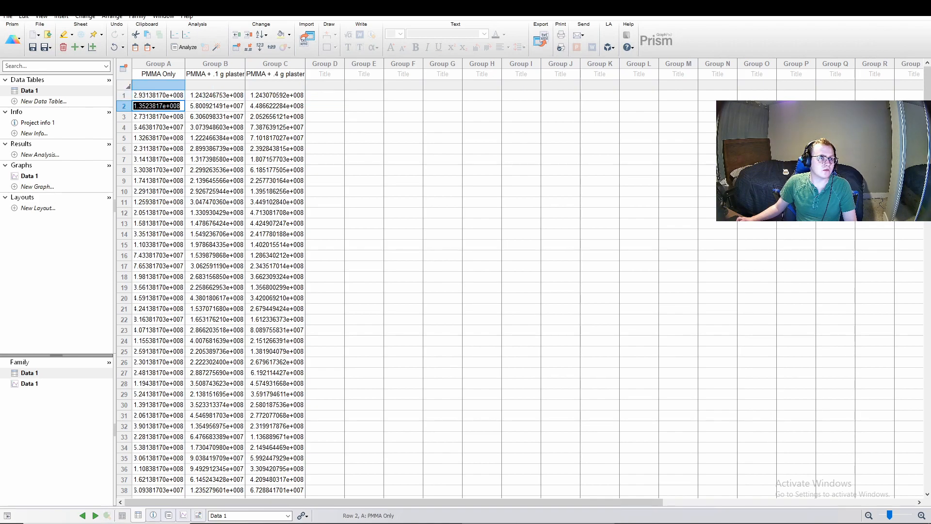
pyautogui.click(316, 109)
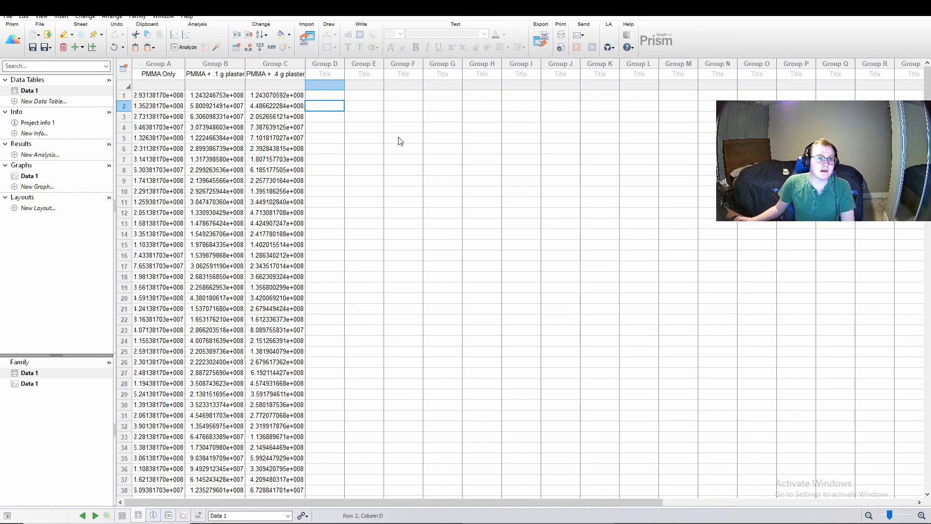
pyautogui.click(320, 128)
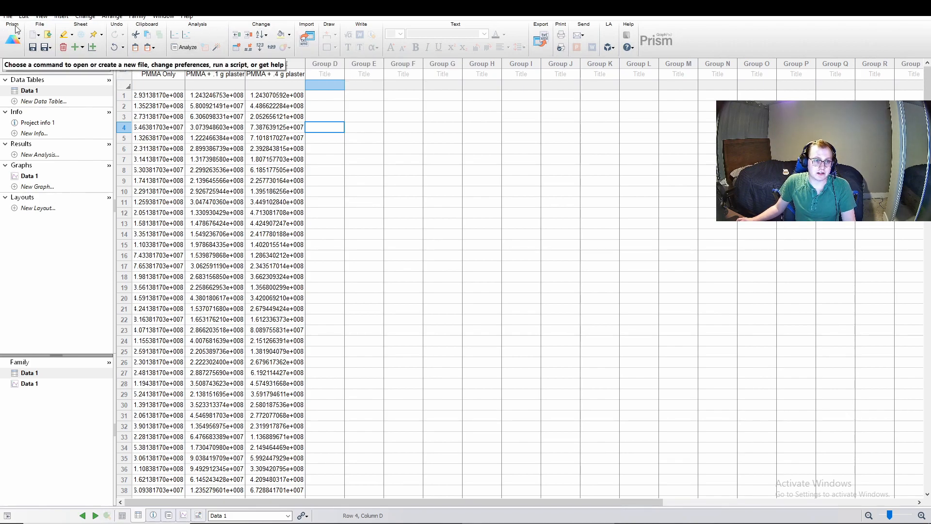
# Start a one-way ANOVA column analysis on PMMA Only, PMMA + .1 g plaster and PMMA + .4 g plaster.
pyautogui.click(189, 50)
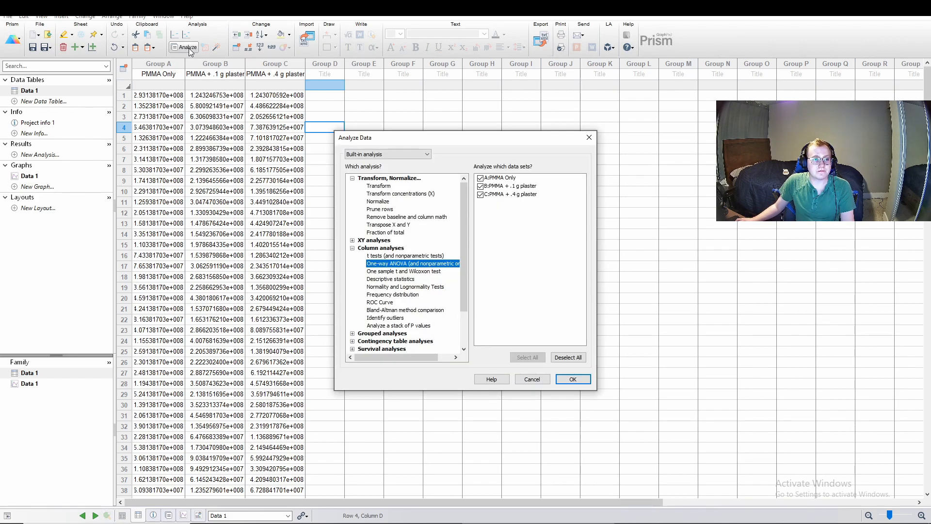
pyautogui.moveTo(462, 237)
pyautogui.mouseDown()
pyautogui.moveTo(457, 297)
pyautogui.moveTo(456, 225)
pyautogui.moveTo(458, 244)
pyautogui.mouseUp()
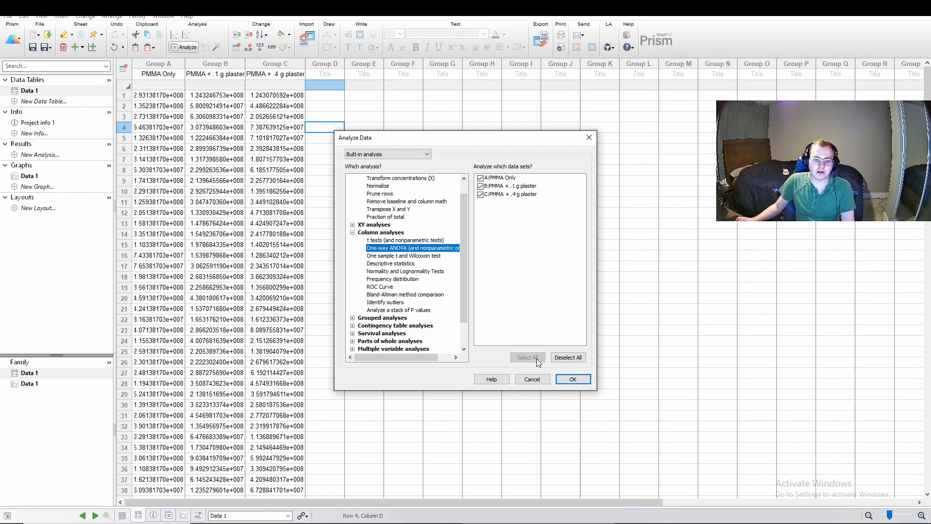
pyautogui.click(573, 381)
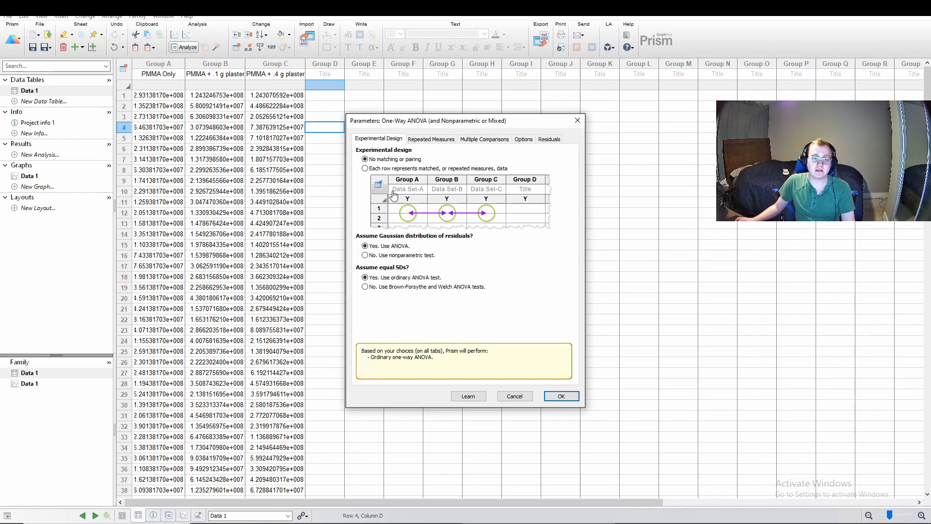
# Set the ANOVA's experimental design to no matching or pairing and look over the repeated measures choices.
pyautogui.click(365, 169)
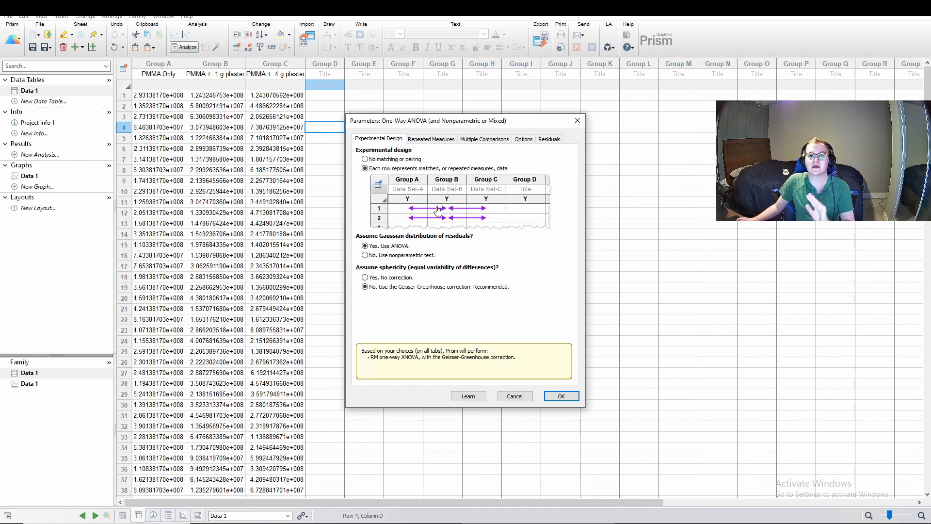
pyautogui.click(378, 159)
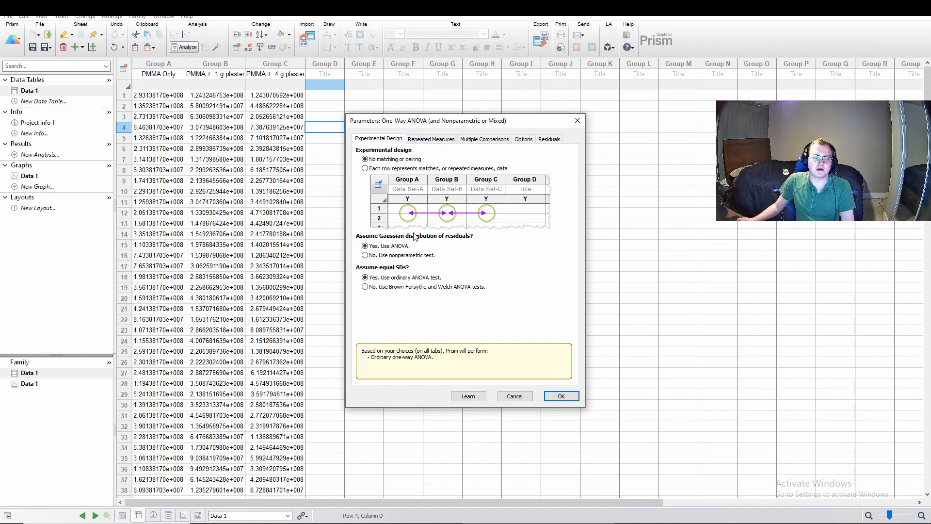
pyautogui.click(442, 140)
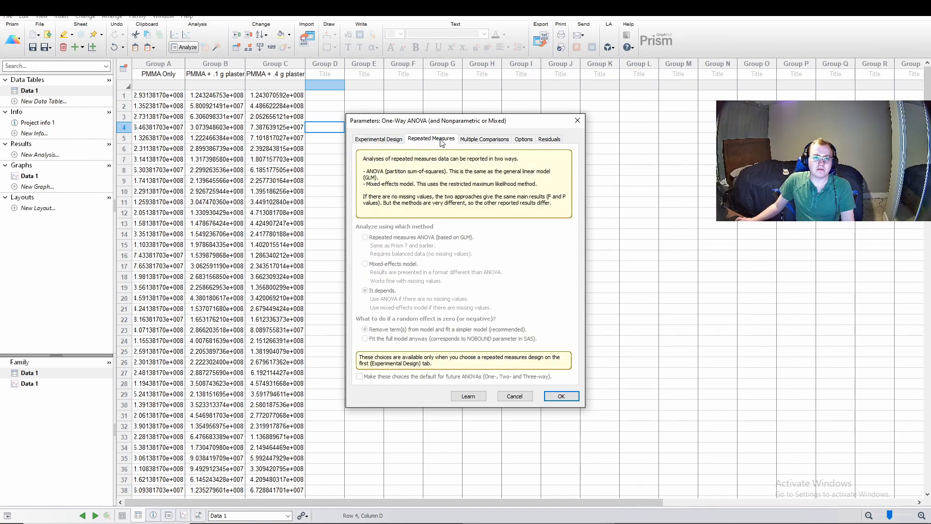
# Choose Tukey as the test for comparing each column mean with every other column, then run the ordinary one-way ANOVA.
pyautogui.click(488, 142)
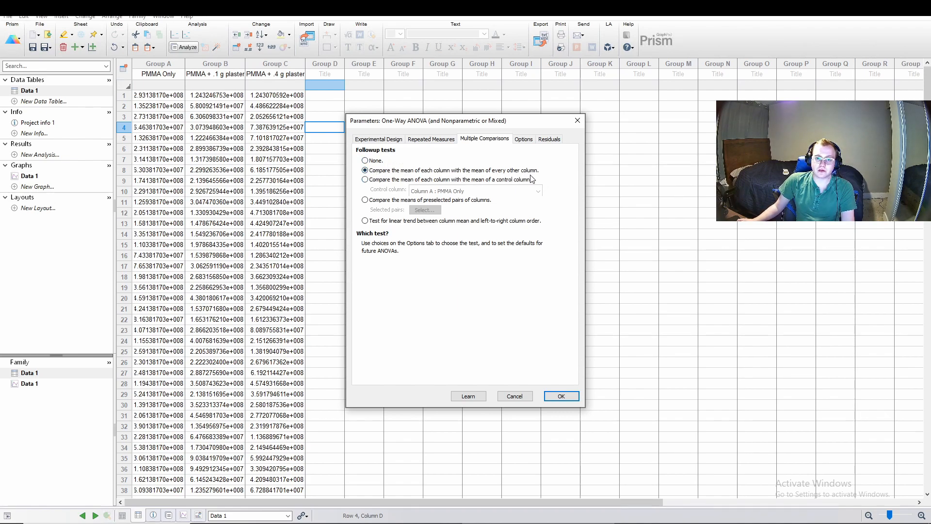
pyautogui.click(524, 140)
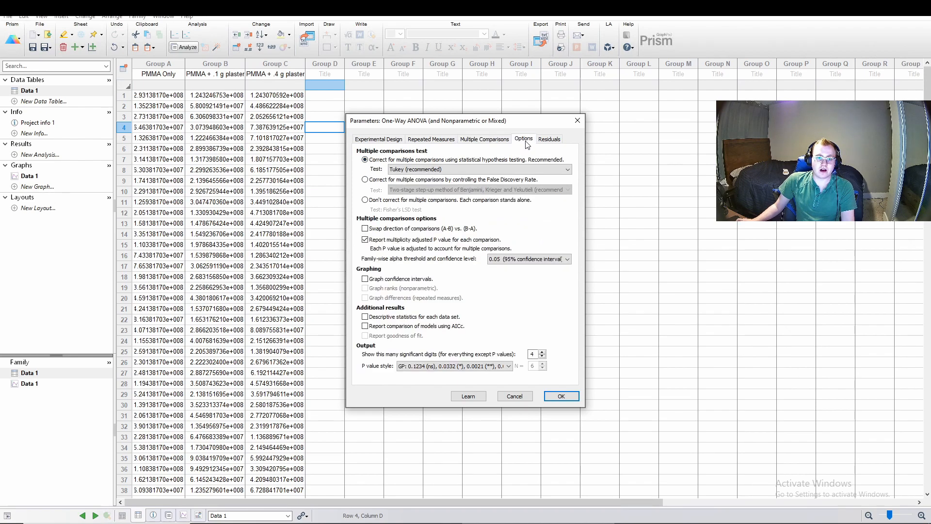
pyautogui.click(444, 171)
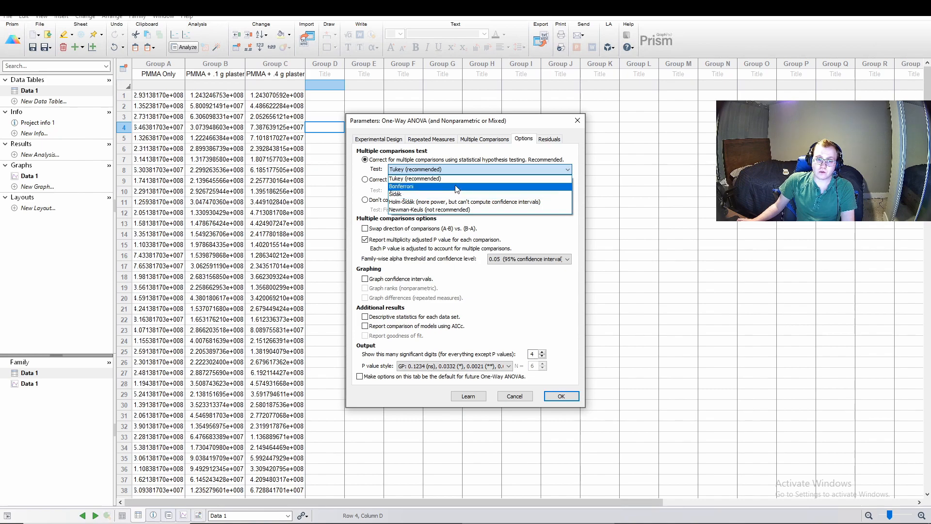
pyautogui.click(459, 179)
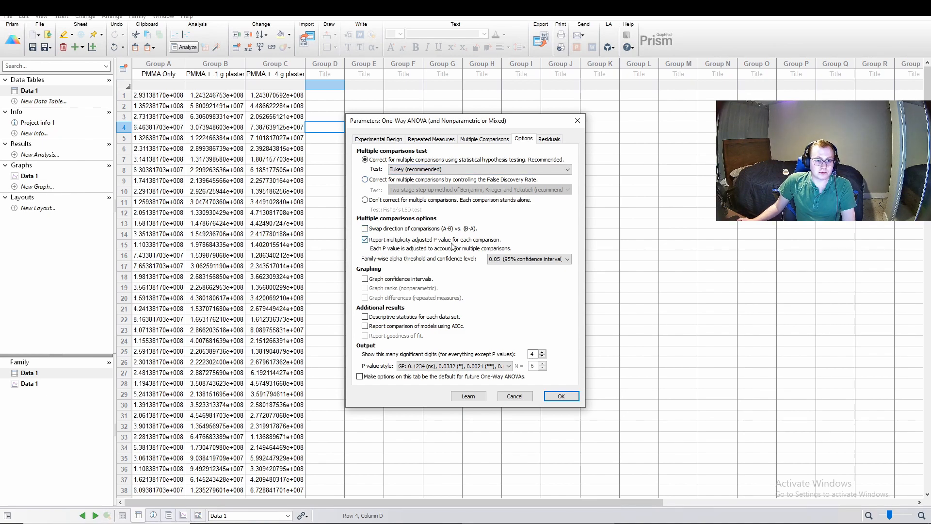
pyautogui.click(547, 141)
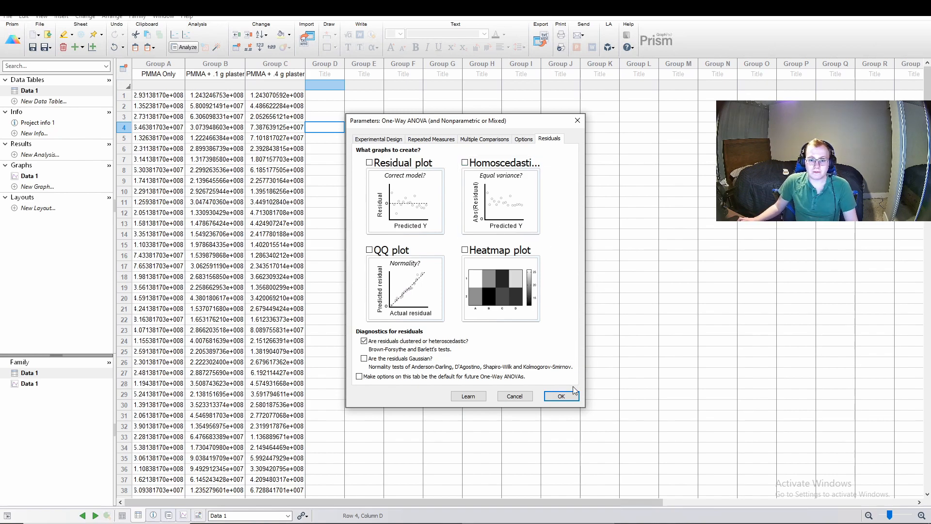
pyautogui.click(565, 396)
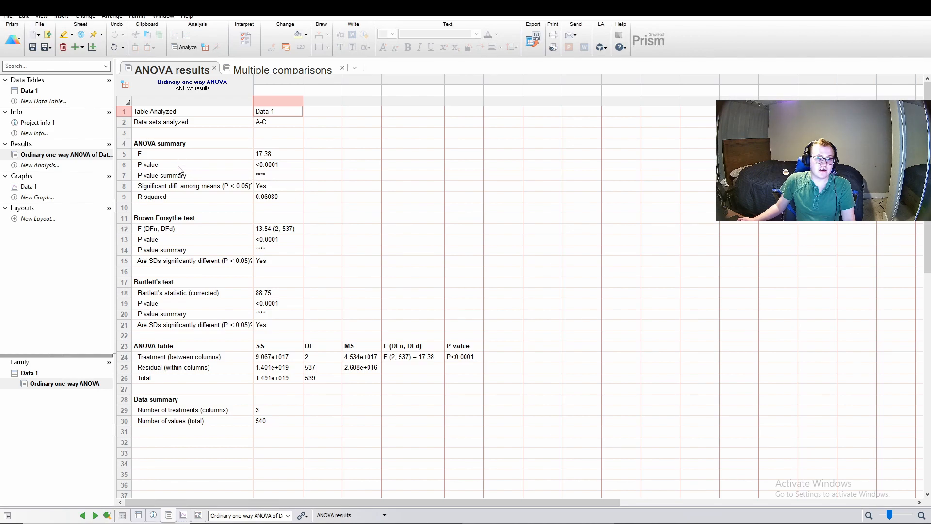
# Examine the P value and its significance summary in the ANOVA results of Data 1.
pyautogui.moveTo(181, 167); pyautogui.dragTo(278, 173)
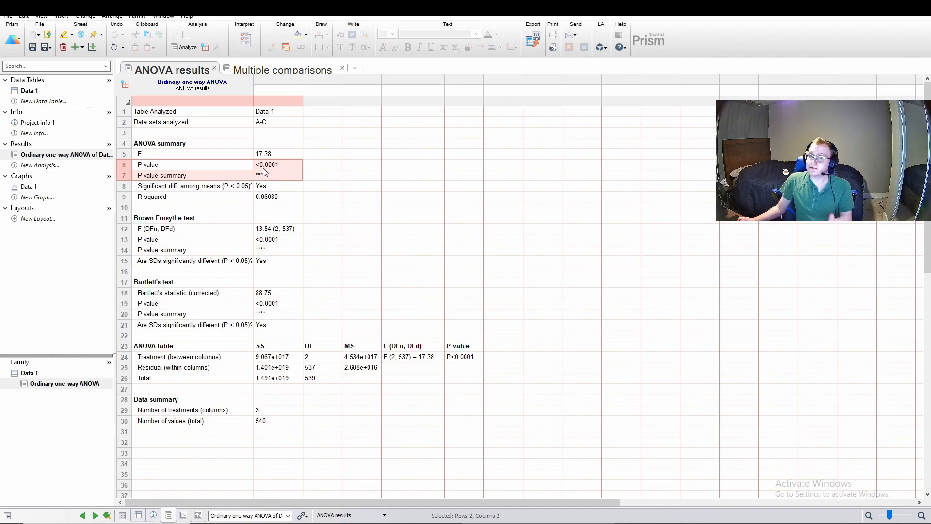
pyautogui.click(291, 180)
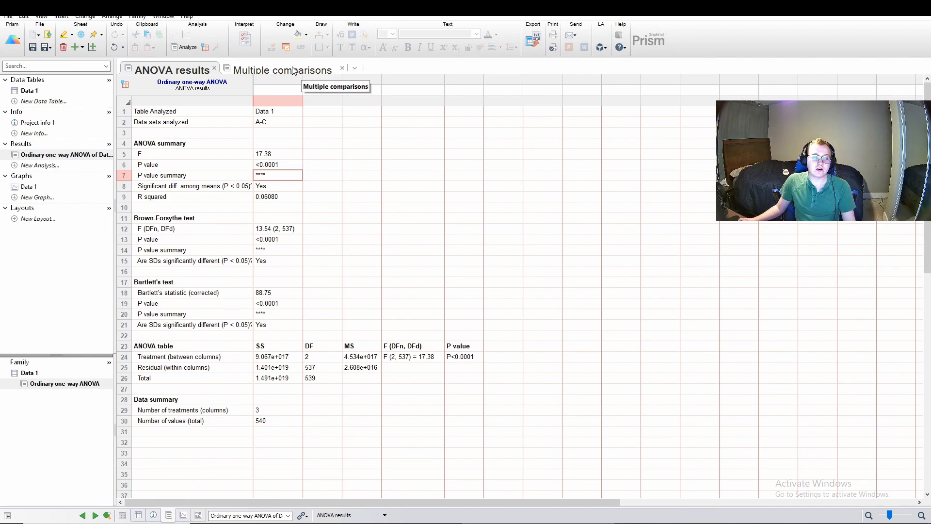
pyautogui.click(58, 154)
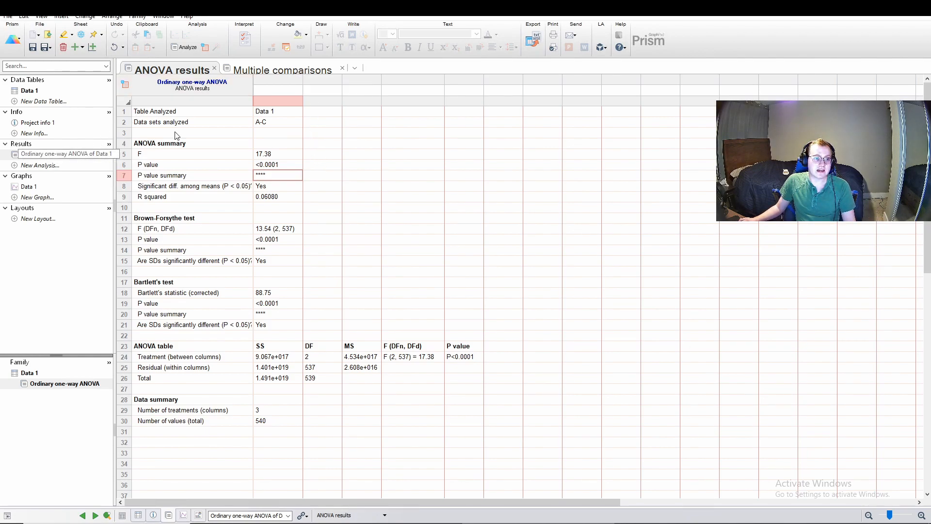
# Examine Tukey's multiple comparisons of the three material groups, checking the threshold, significance summary and adjusted P value of each pair.
pyautogui.click(264, 70)
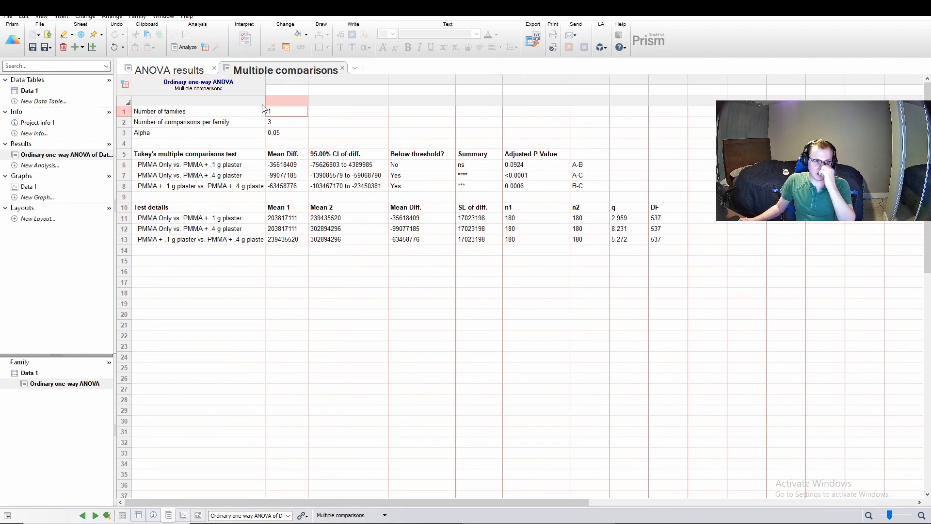
pyautogui.click(225, 165)
pyautogui.moveTo(257, 175); pyautogui.dragTo(483, 191)
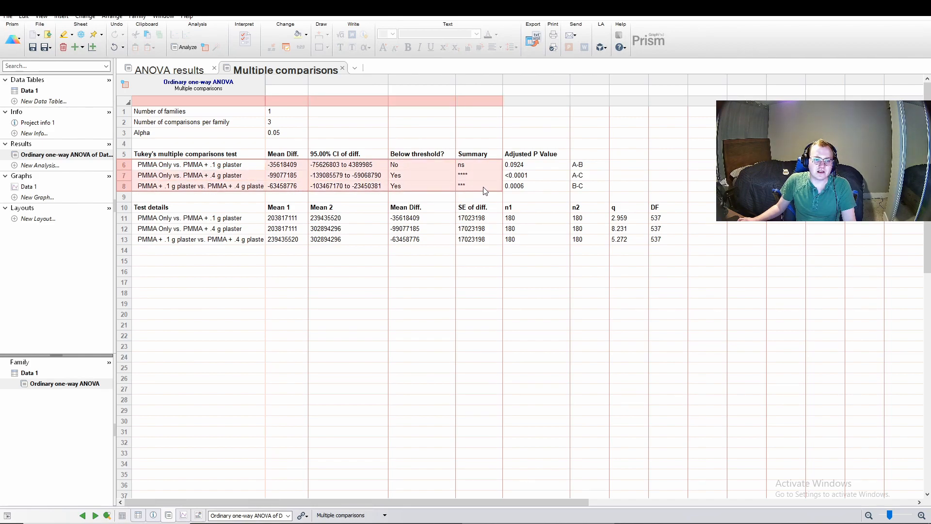
pyautogui.click(411, 180)
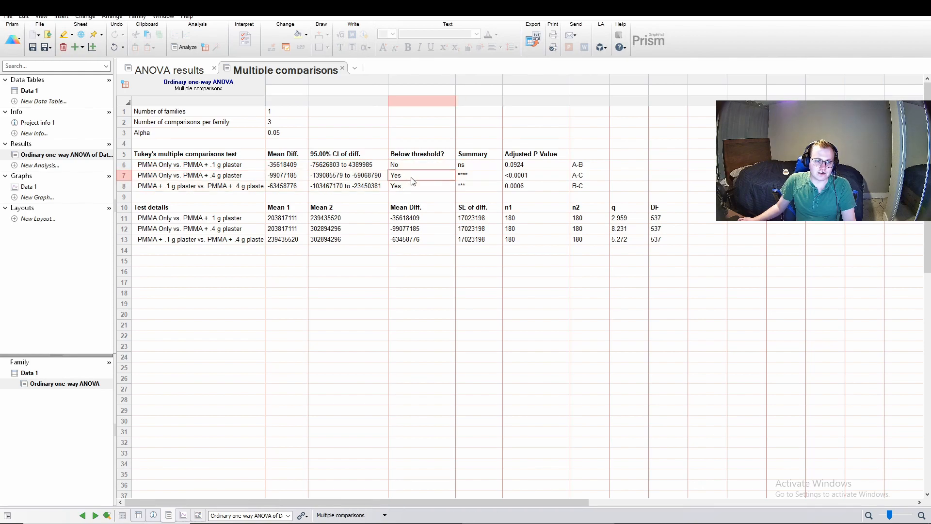
pyautogui.moveTo(418, 167); pyautogui.dragTo(423, 191)
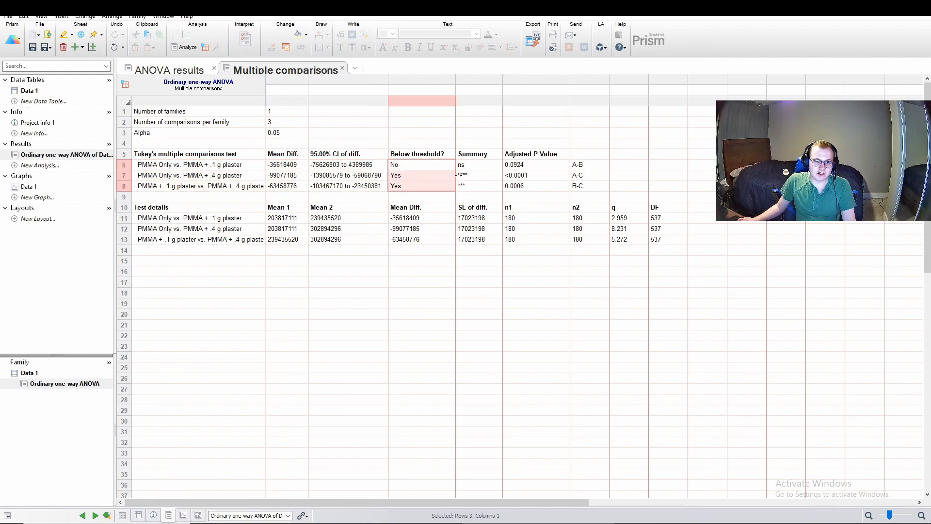
pyautogui.click(472, 168)
pyautogui.click(488, 176)
pyautogui.click(487, 186)
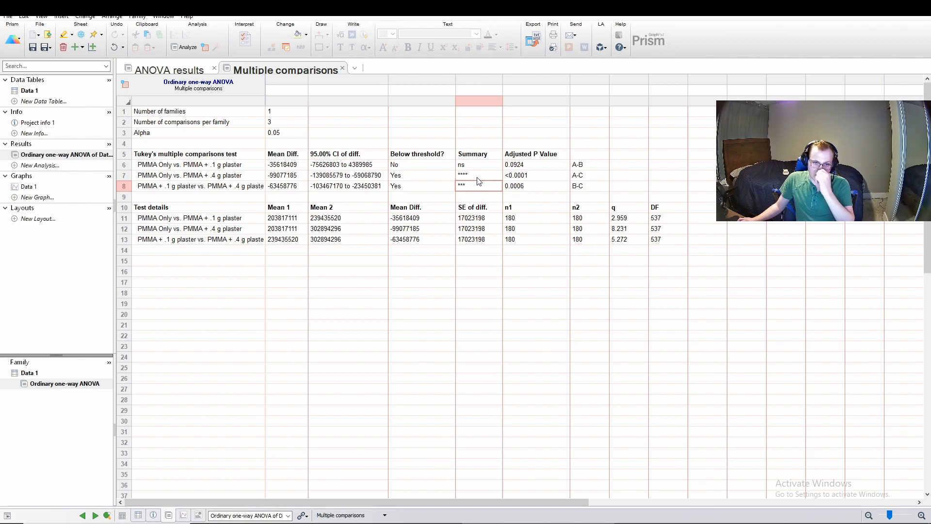
pyautogui.click(533, 191)
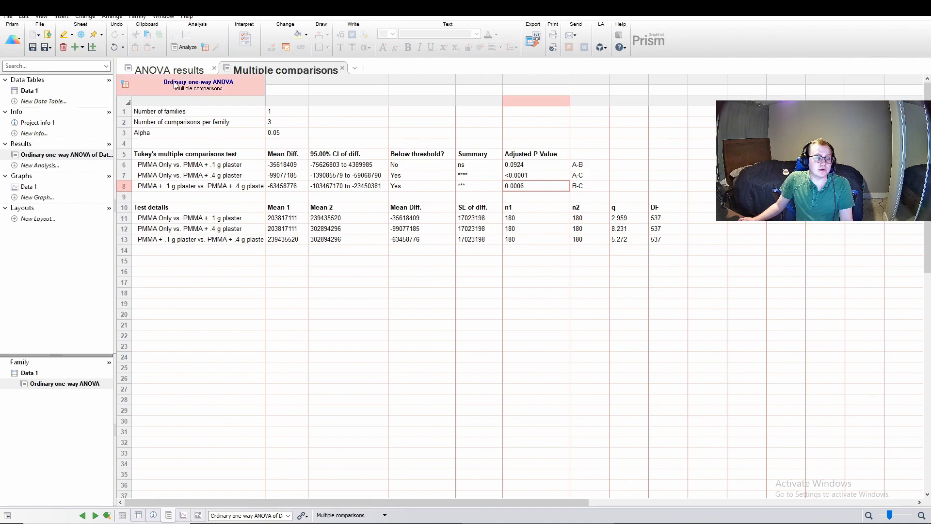
# Open the Data 1 graph to bring up its graph type choices.
pyautogui.click(33, 186)
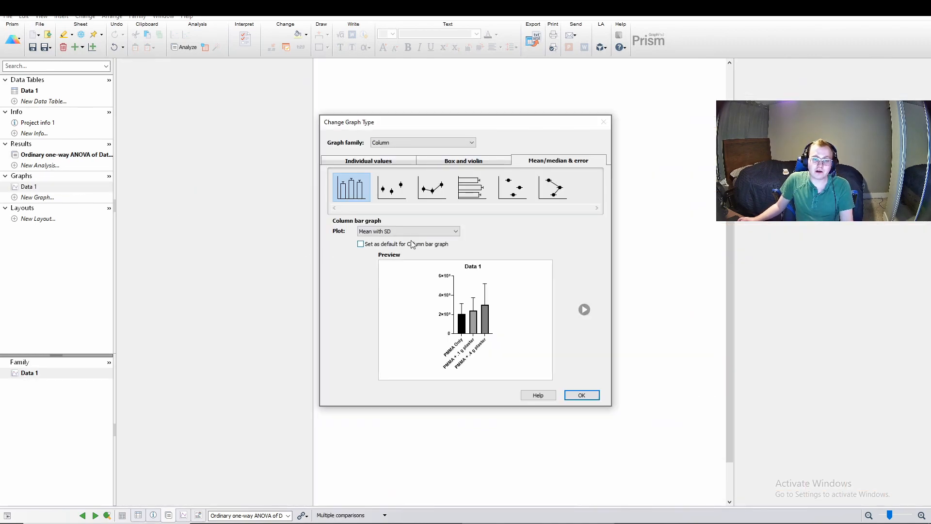